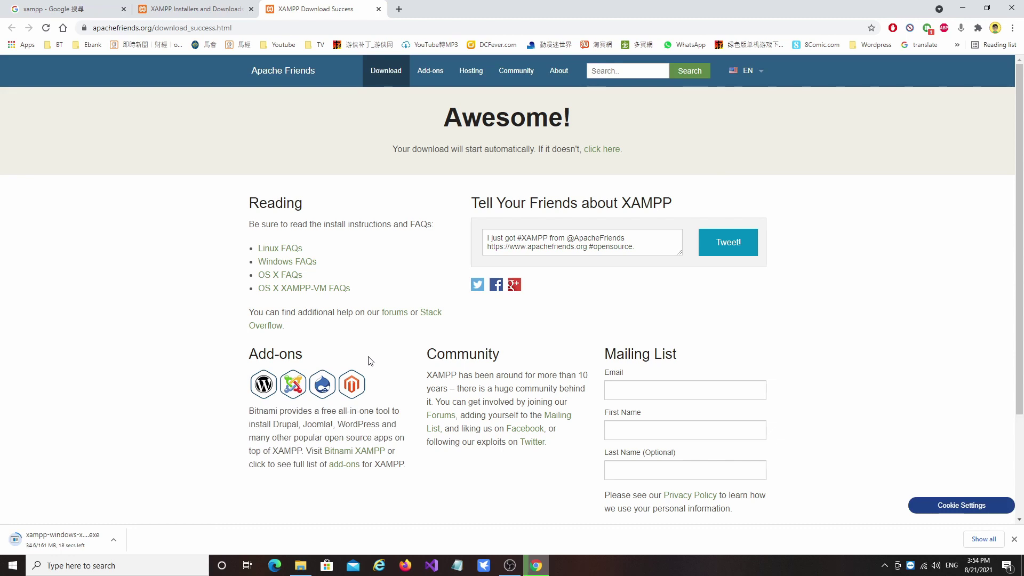
pyautogui.scroll(-2, 371, 361)
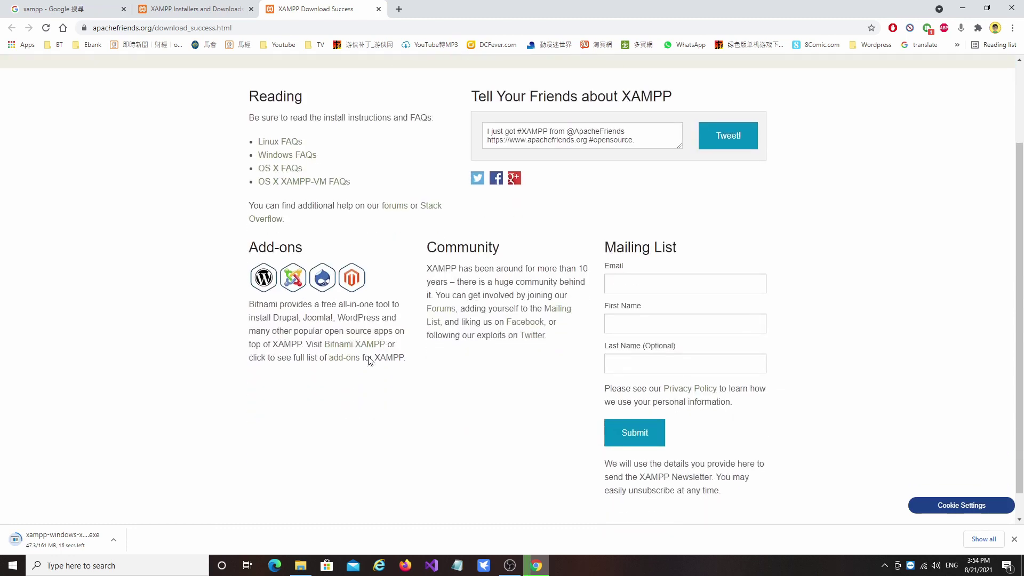
pyautogui.scroll(2, 370, 361)
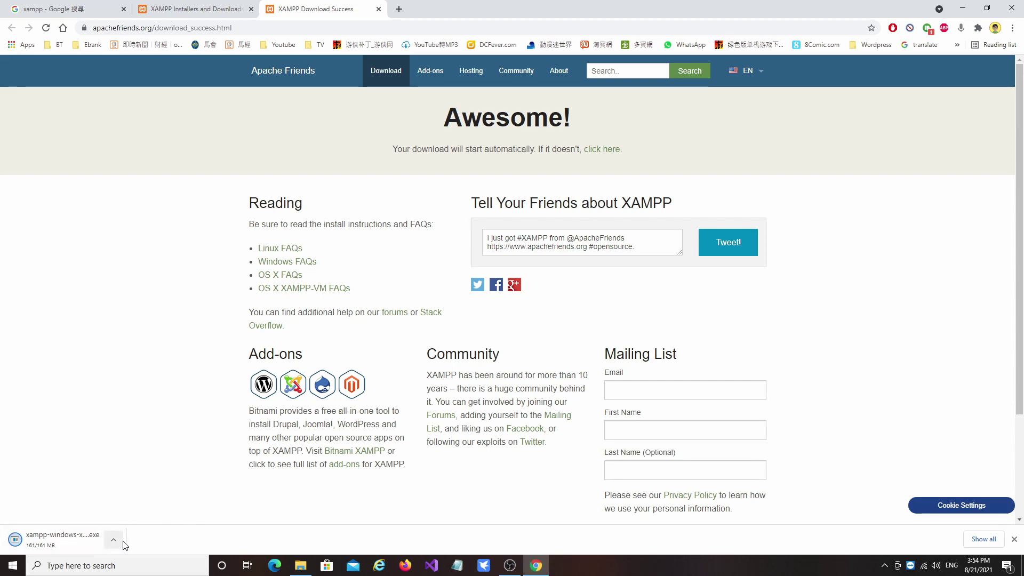
pyautogui.click(122, 541)
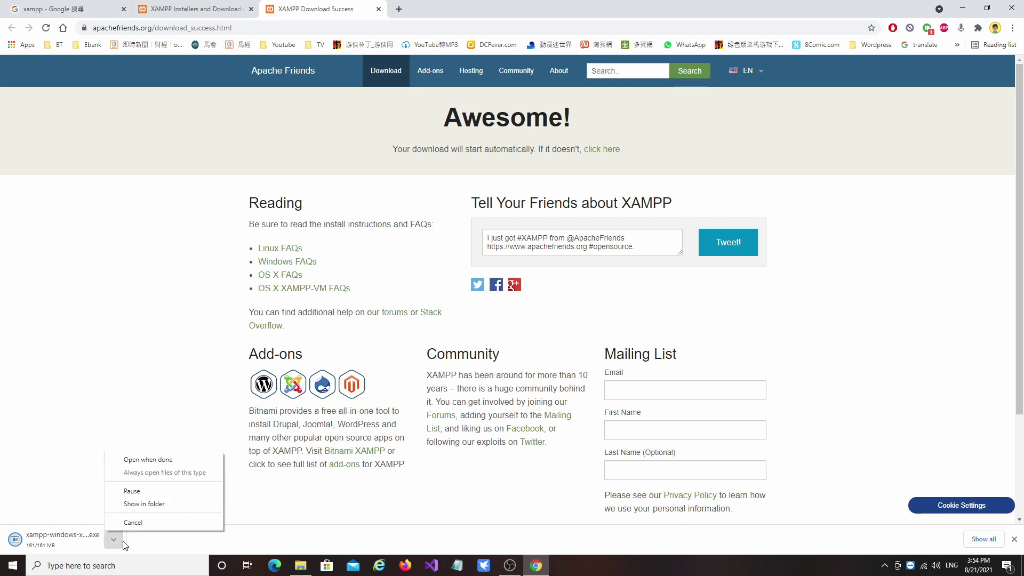
pyautogui.click(242, 536)
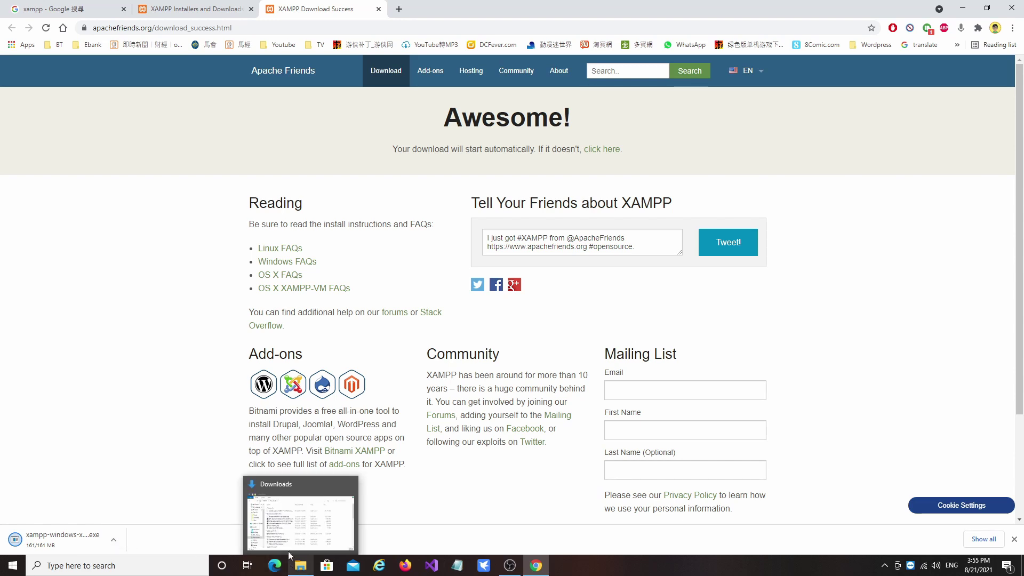
# Launch the downloaded xampp-windows-x64-8.0.9-0-VS16 installer from the Downloads folder and acknowledge the User Account Control warning
pyautogui.click(288, 553)
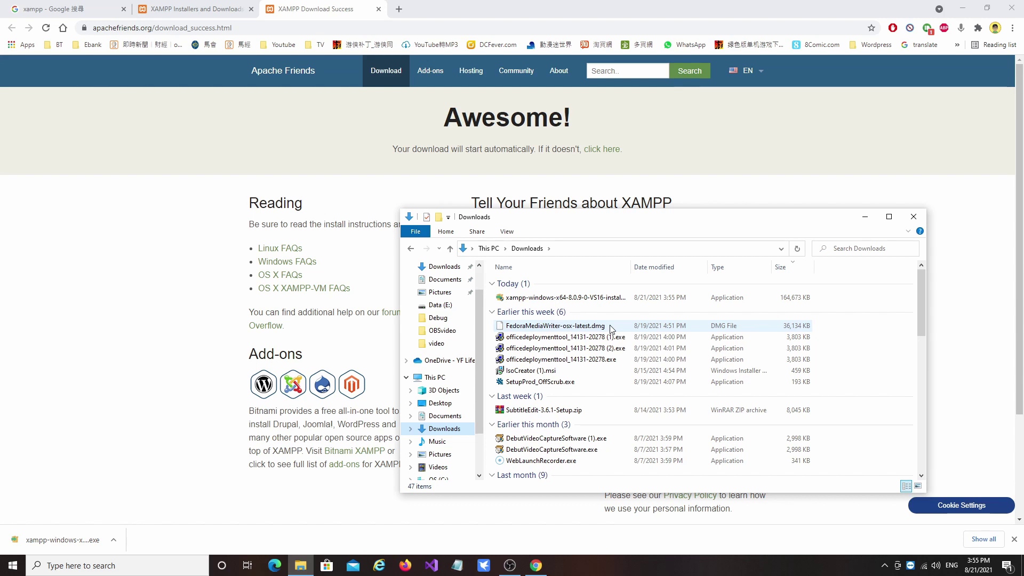
pyautogui.doubleClick(602, 298)
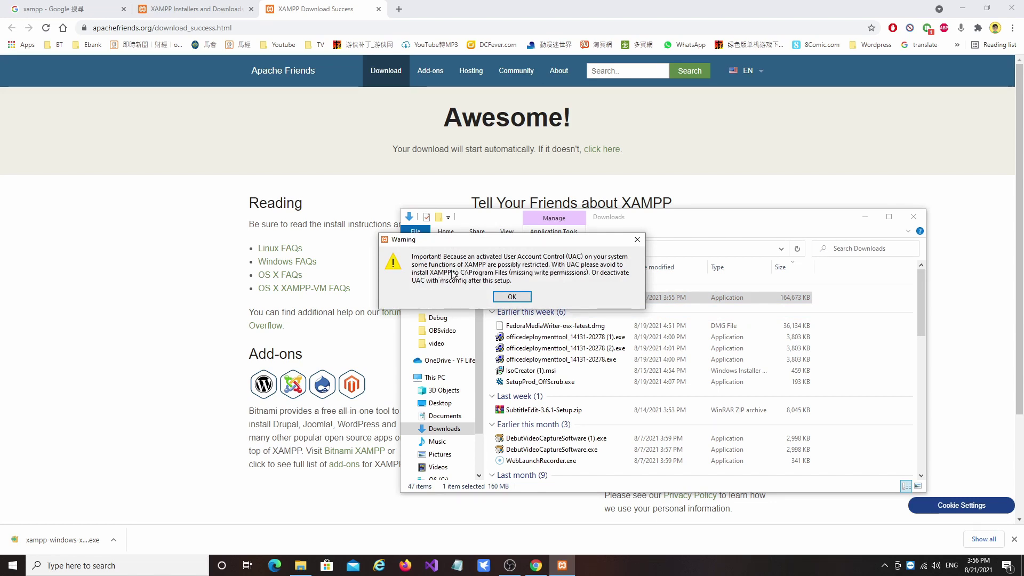
pyautogui.click(512, 297)
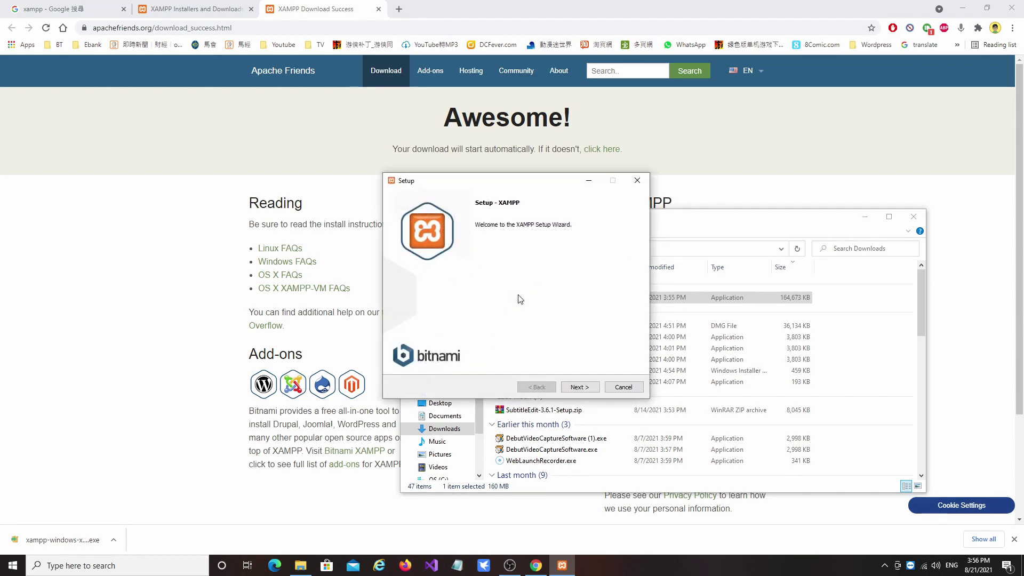
# Keep all default XAMPP components selected and set the installation folder to D:\xampp after checking the available drives
pyautogui.click(587, 388)
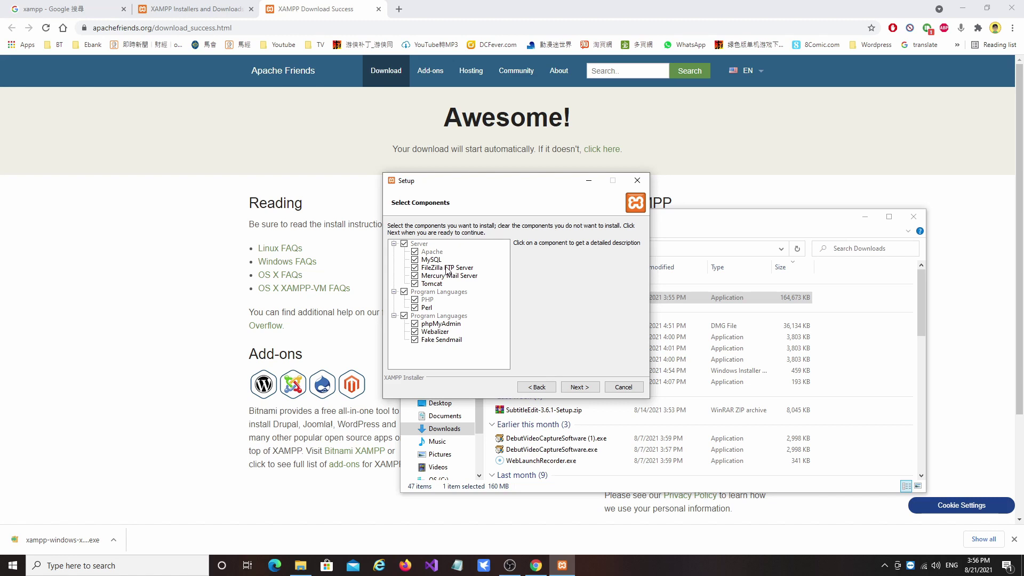
pyautogui.click(580, 387)
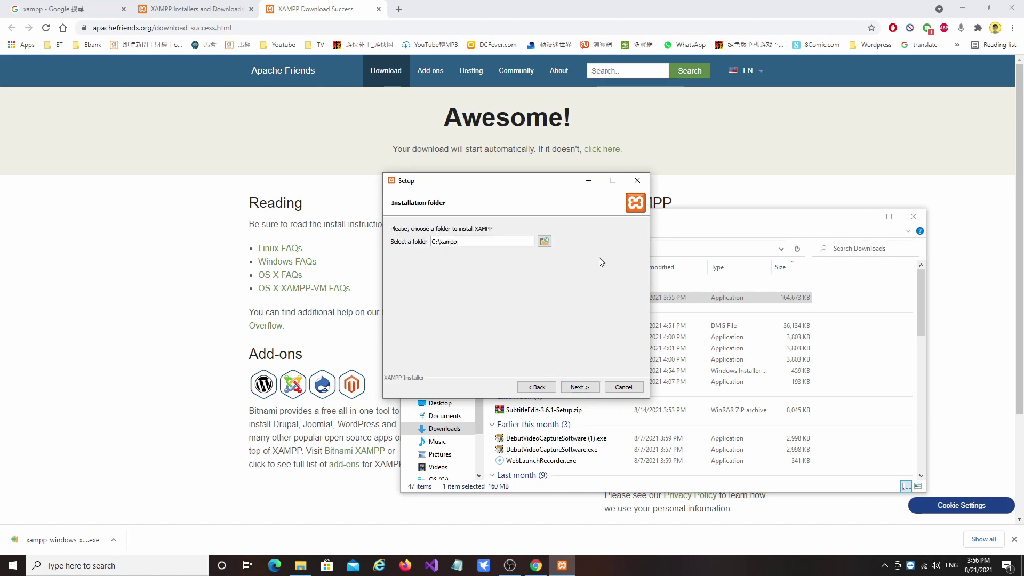
pyautogui.click(483, 417)
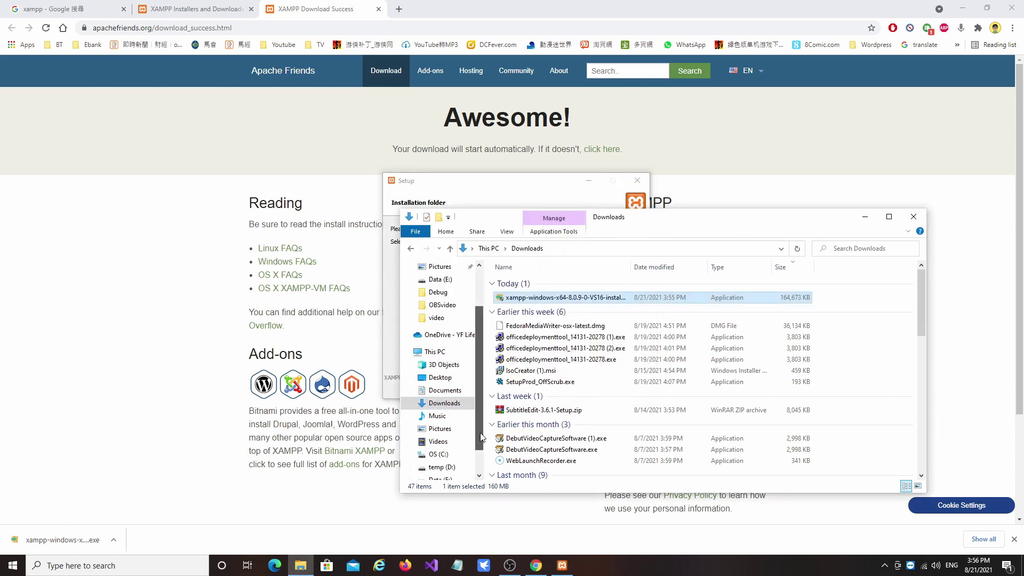
pyautogui.scroll(-2, 448, 422)
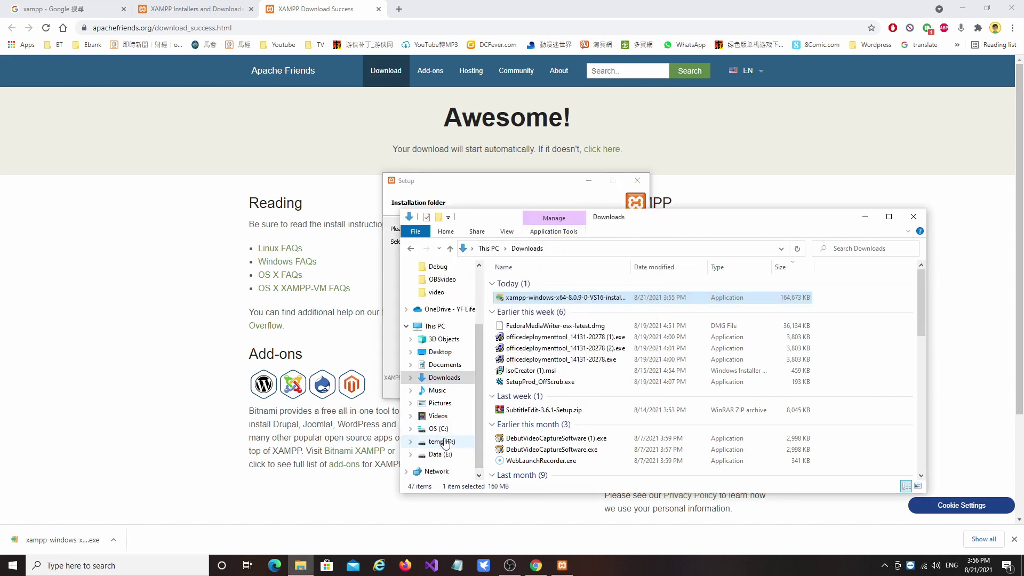
pyautogui.click(463, 193)
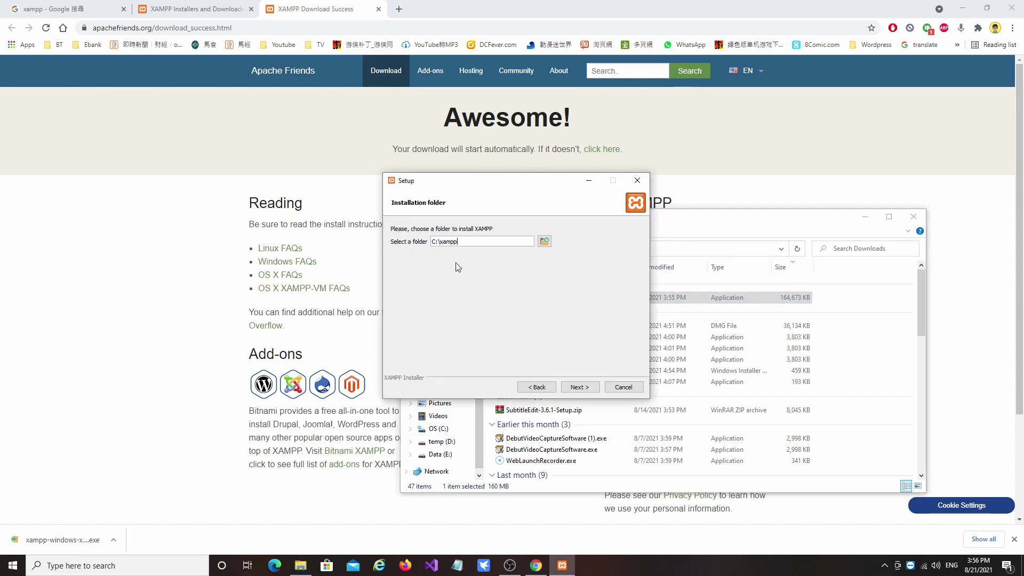
pyautogui.click(435, 242)
pyautogui.press('BackSpace')
pyautogui.write('D')
pyautogui.click(579, 387)
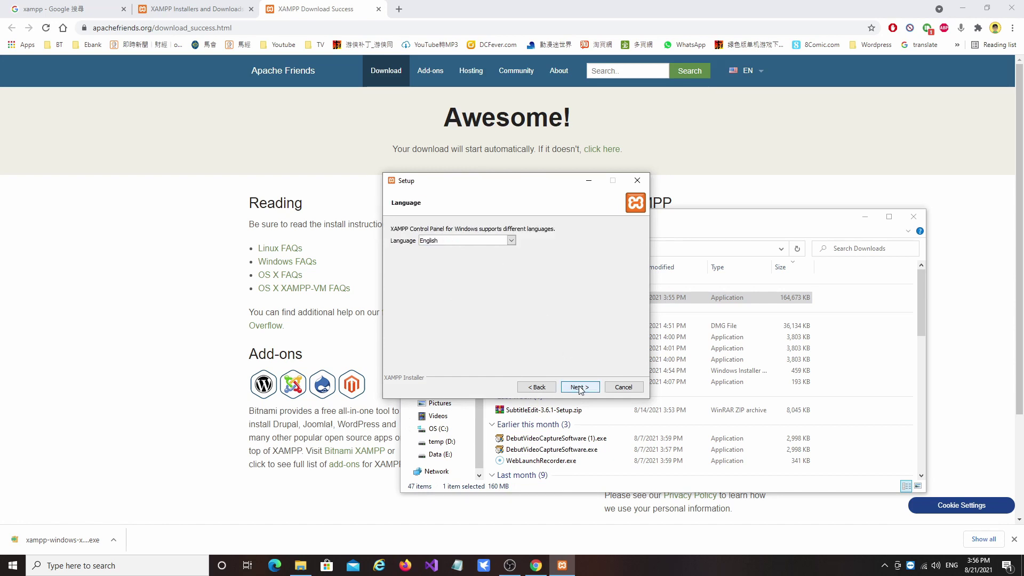
# Keep English as the Control Panel language and start the installation with the option to learn more about Bitnami enabled
pyautogui.click(511, 240)
pyautogui.click(510, 240)
pyautogui.click(587, 388)
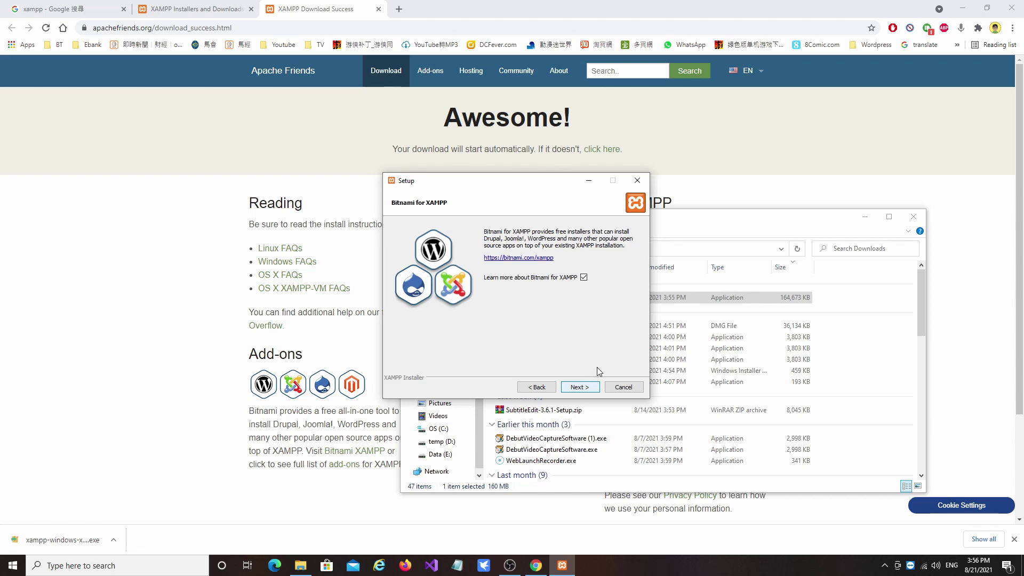
pyautogui.click(593, 384)
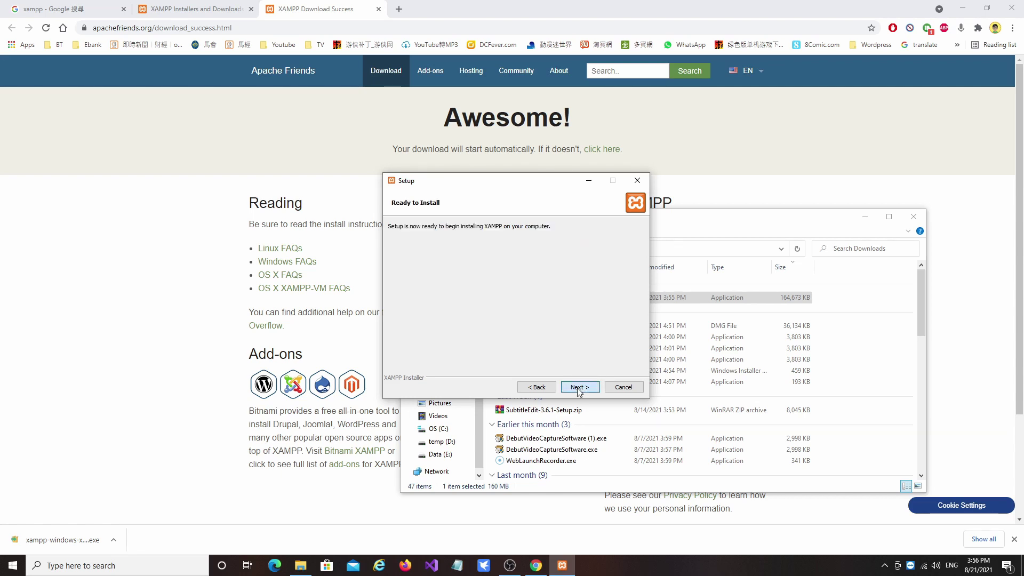
pyautogui.click(578, 389)
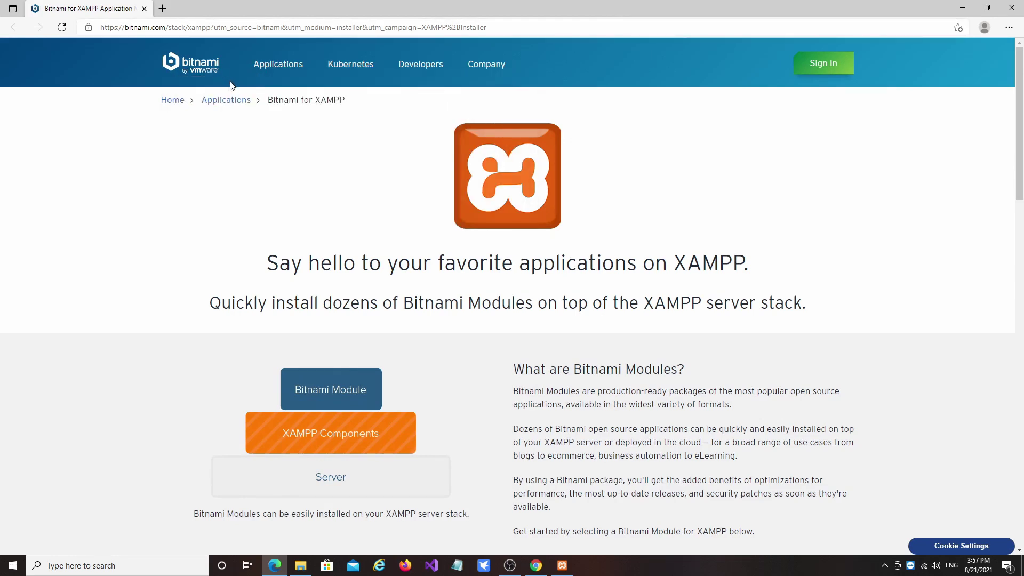
# Look through the modules and cloud partners on the Bitnami for XAMPP page, and minimize that browser window
pyautogui.scroll(-5, 536, 288)
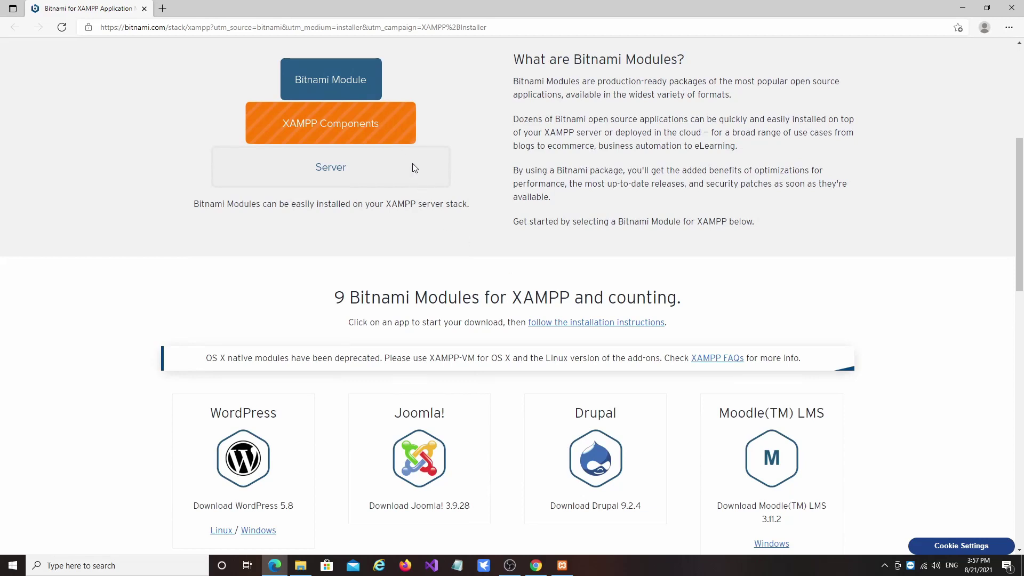
pyautogui.scroll(-3, 562, 219)
pyautogui.scroll(-2, 562, 221)
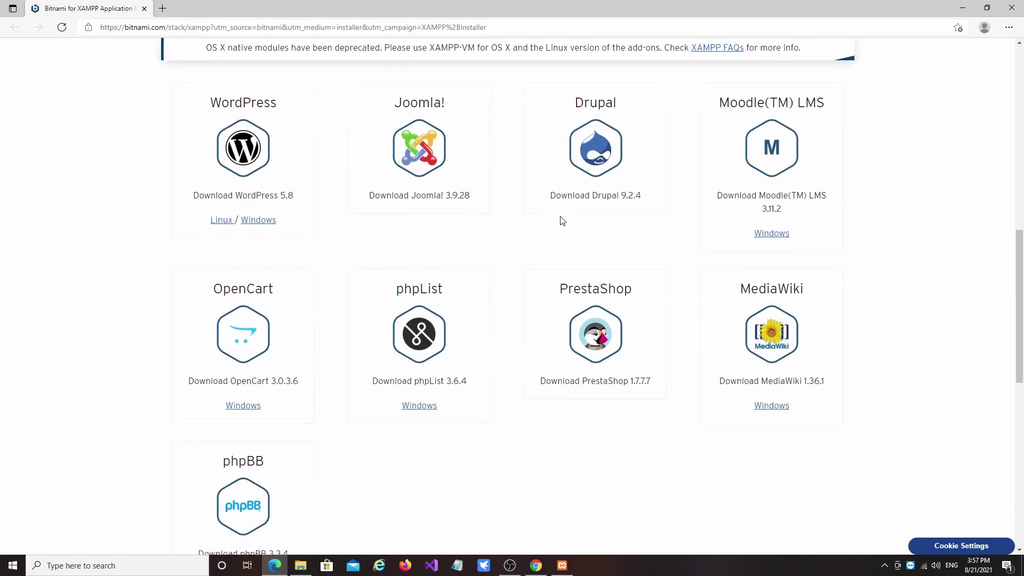
pyautogui.scroll(-3, 488, 208)
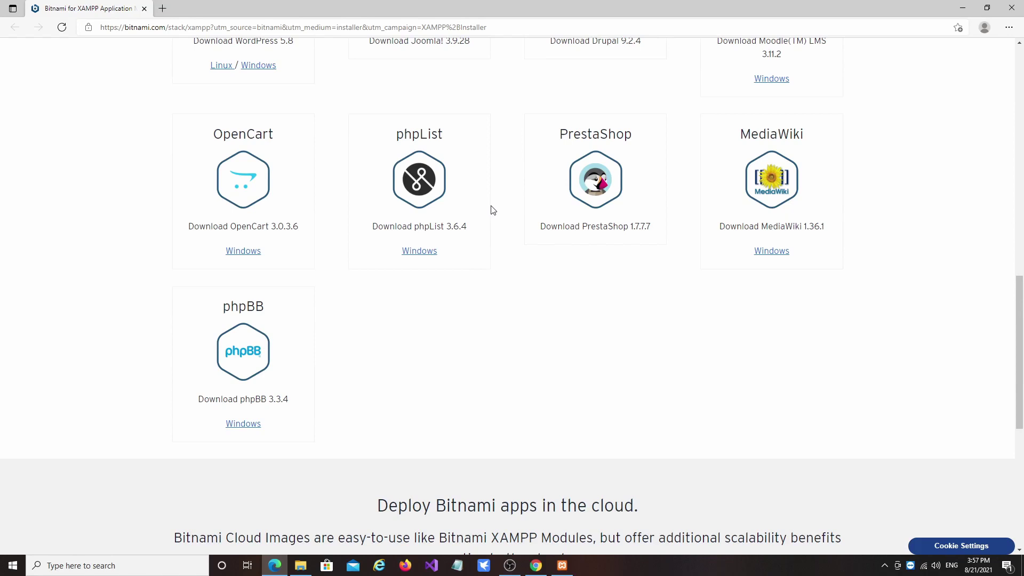
pyautogui.scroll(-8, 512, 216)
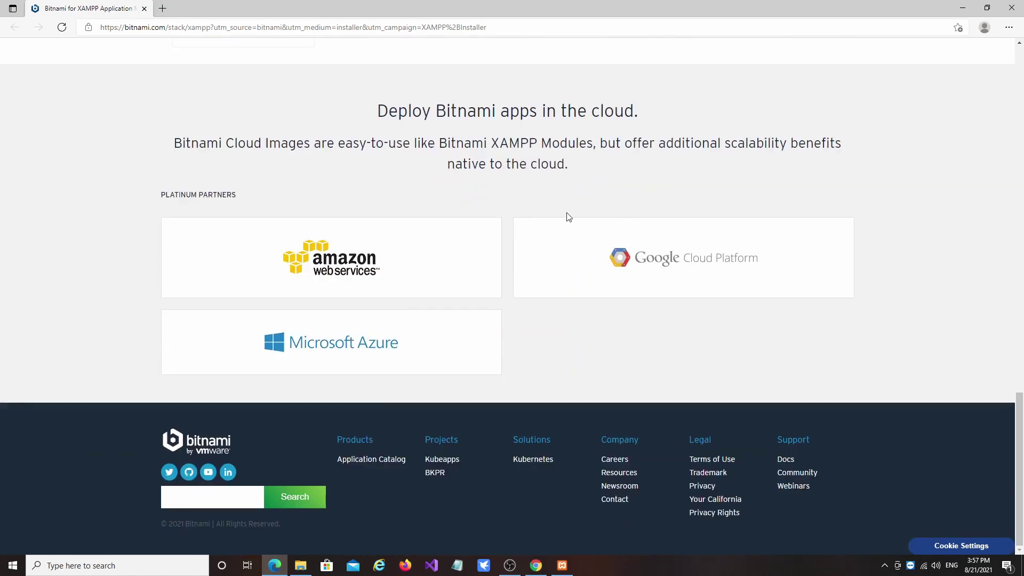
pyautogui.click(964, 7)
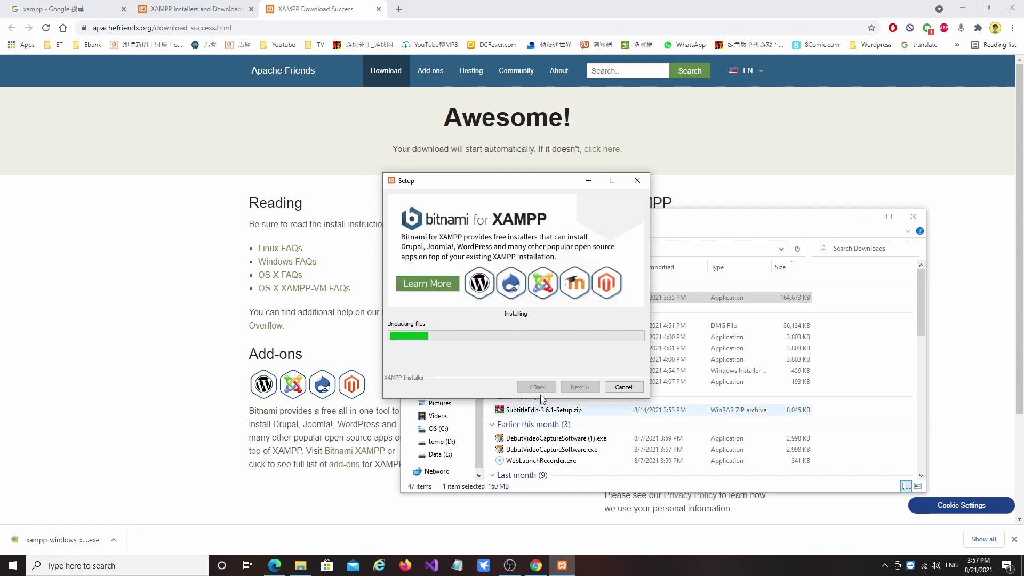
# Review the XAMPP home page on apachefriends.org and highlight the MariaDB part of its heading while the installation runs
pyautogui.click(215, 13)
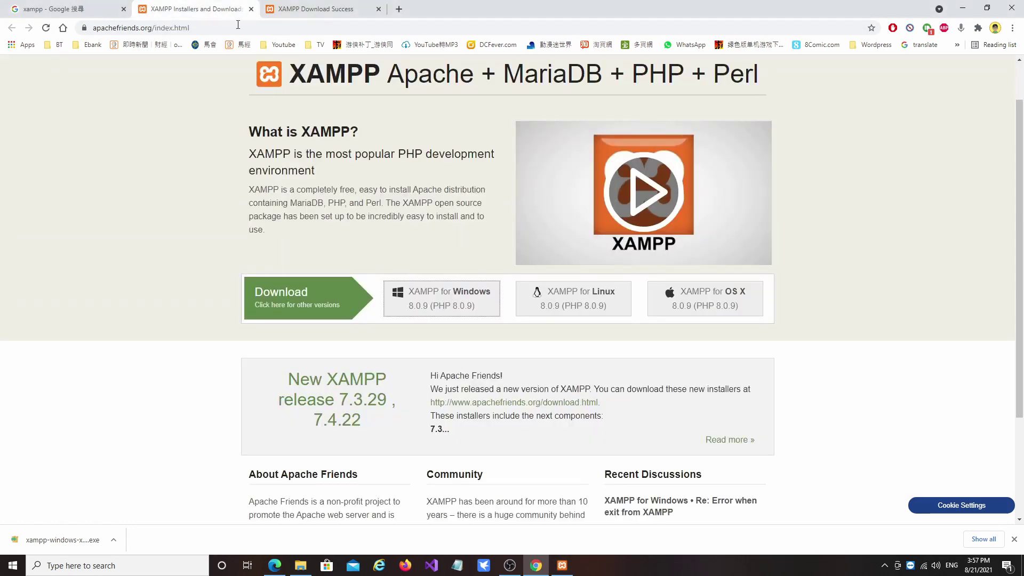
pyautogui.scroll(-2, 504, 223)
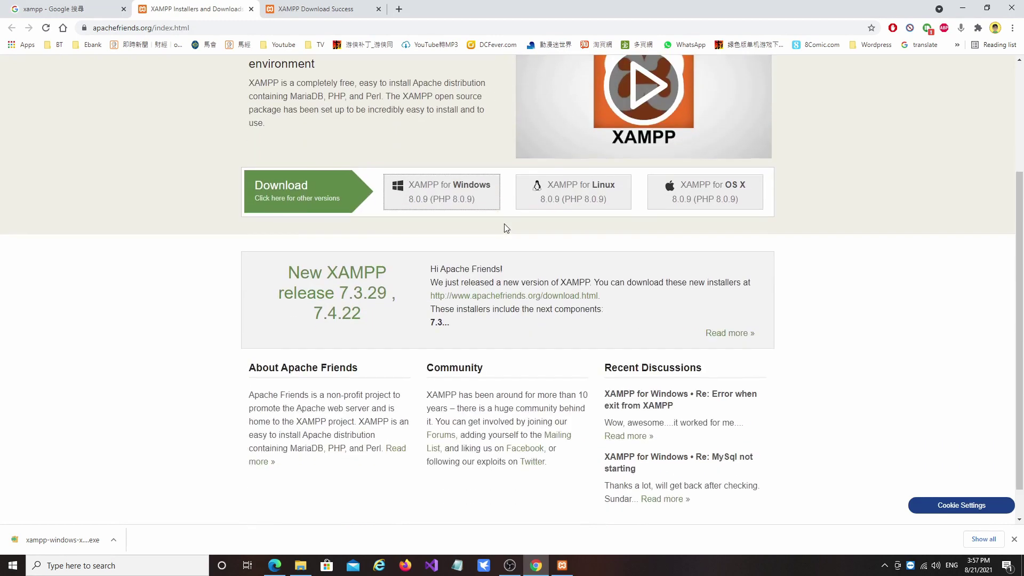
pyautogui.scroll(3, 504, 222)
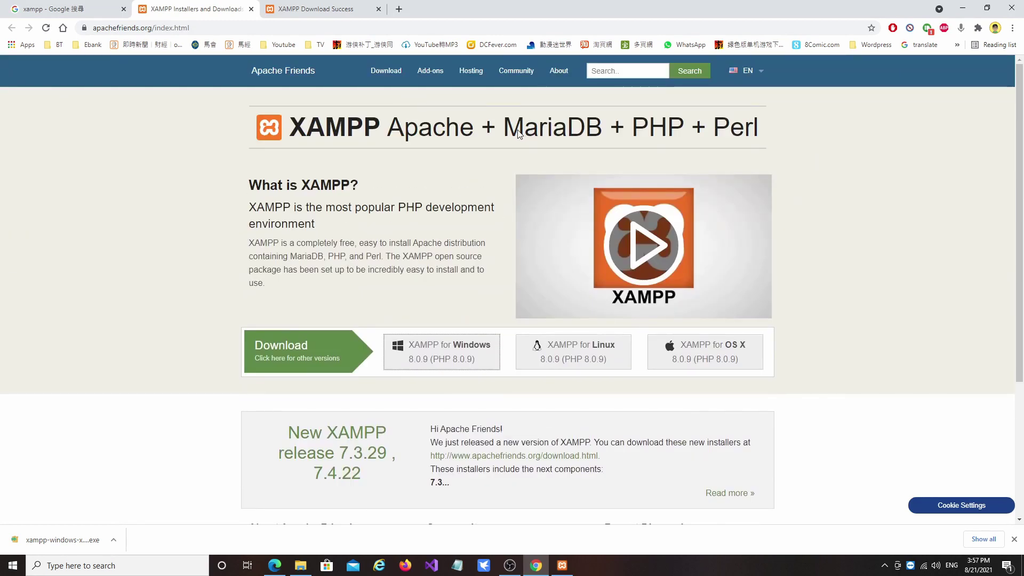
pyautogui.moveTo(504, 132); pyautogui.dragTo(570, 136)
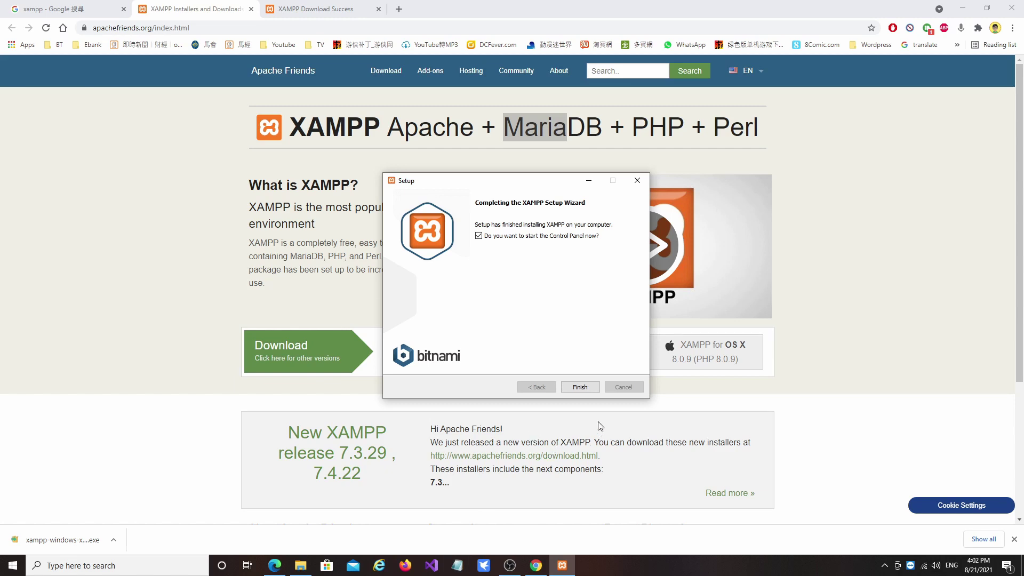
# Finish the setup wizard with the Control Panel set to start, and move the Control Panel window toward the screen's centre
pyautogui.click(580, 388)
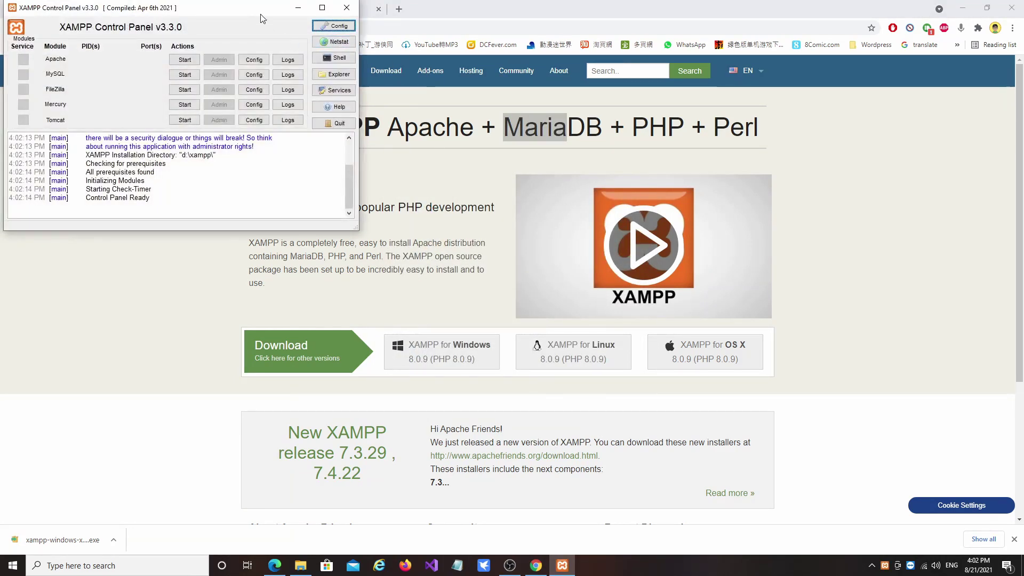
pyautogui.moveTo(263, 9); pyautogui.dragTo(419, 162)
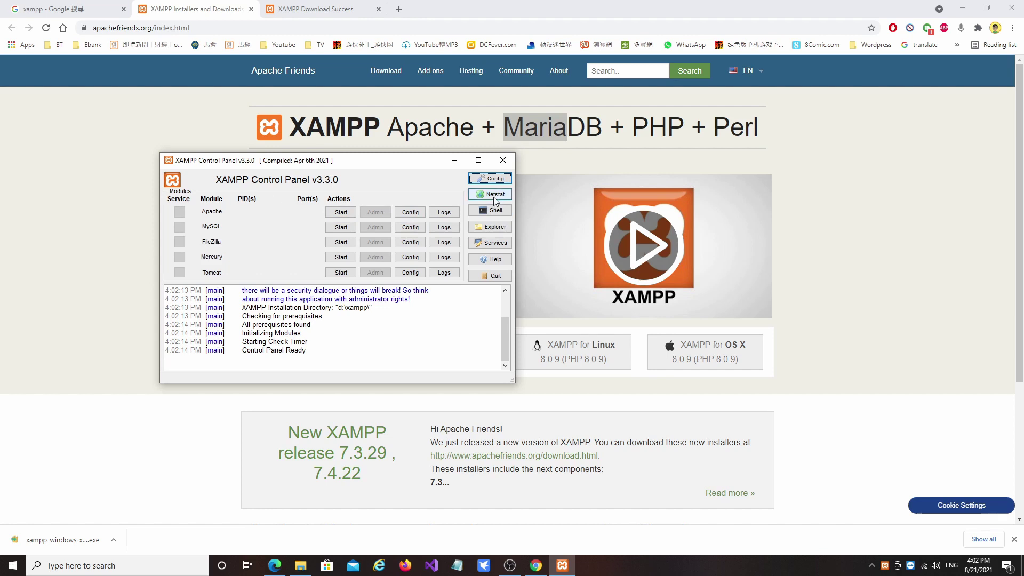
# View the Control Panel's configuration settings and the Netstat list of TCP listening sockets, closing each without changes
pyautogui.click(488, 177)
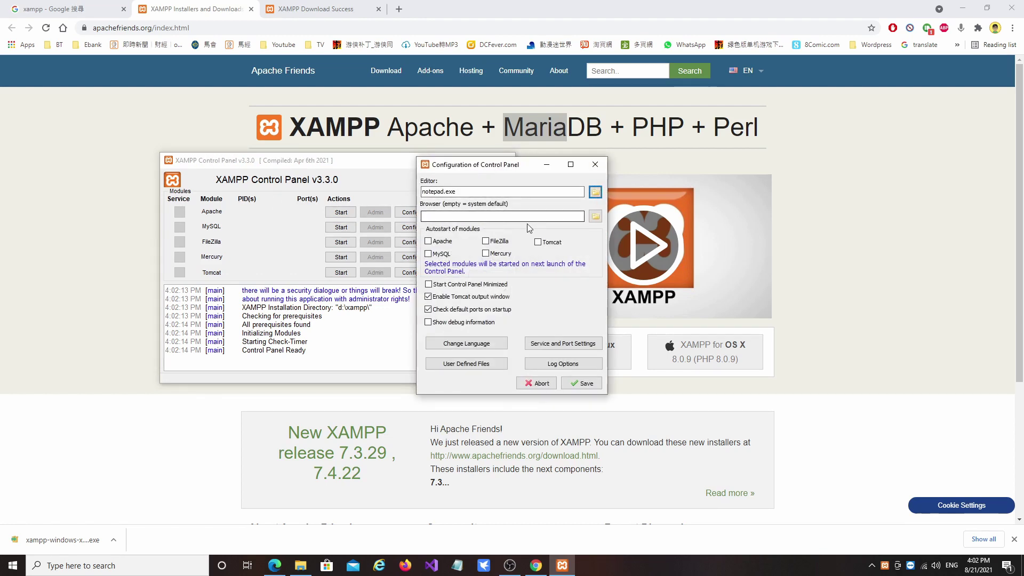
pyautogui.click(600, 166)
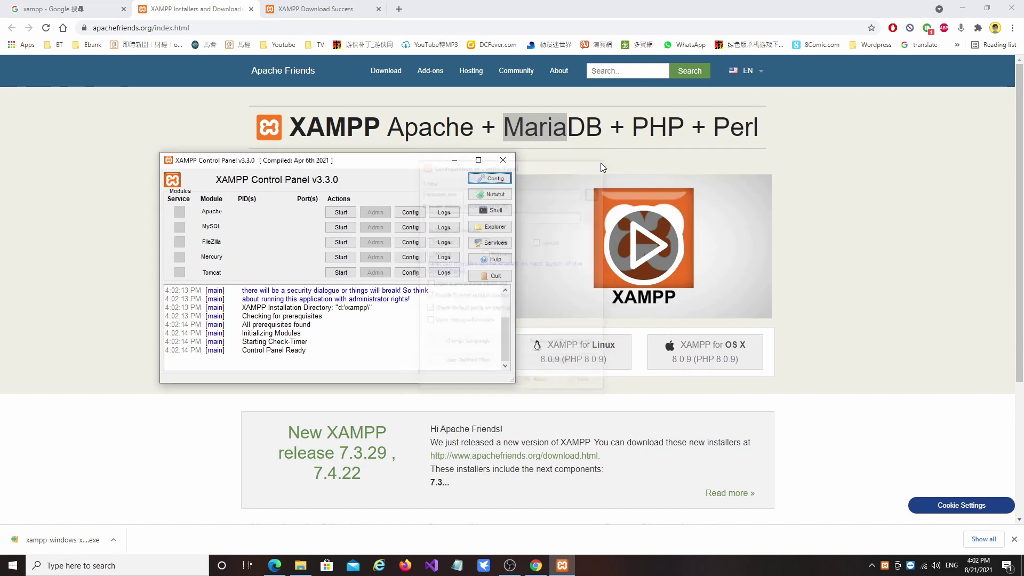
pyautogui.click(492, 195)
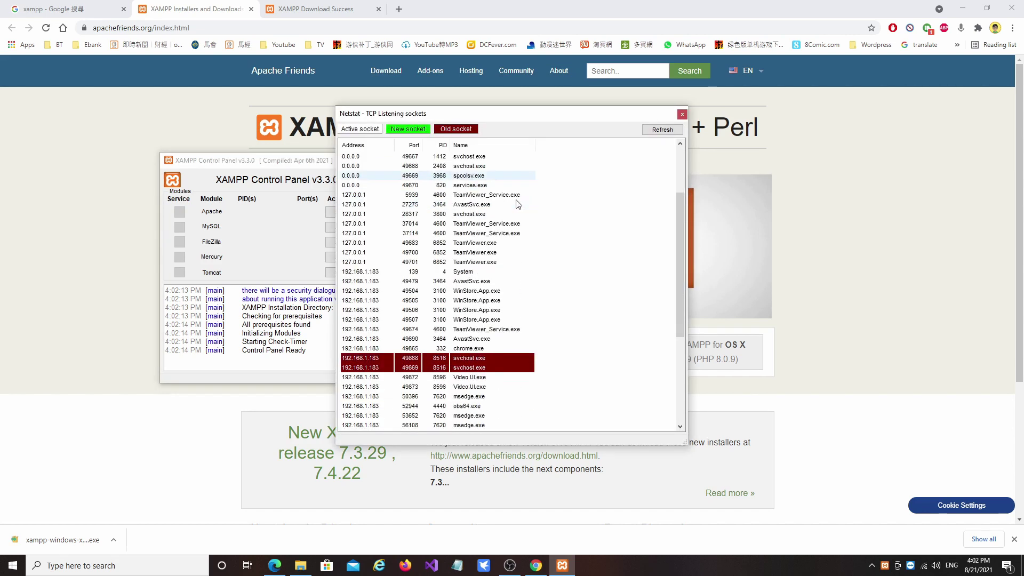
pyautogui.click(682, 114)
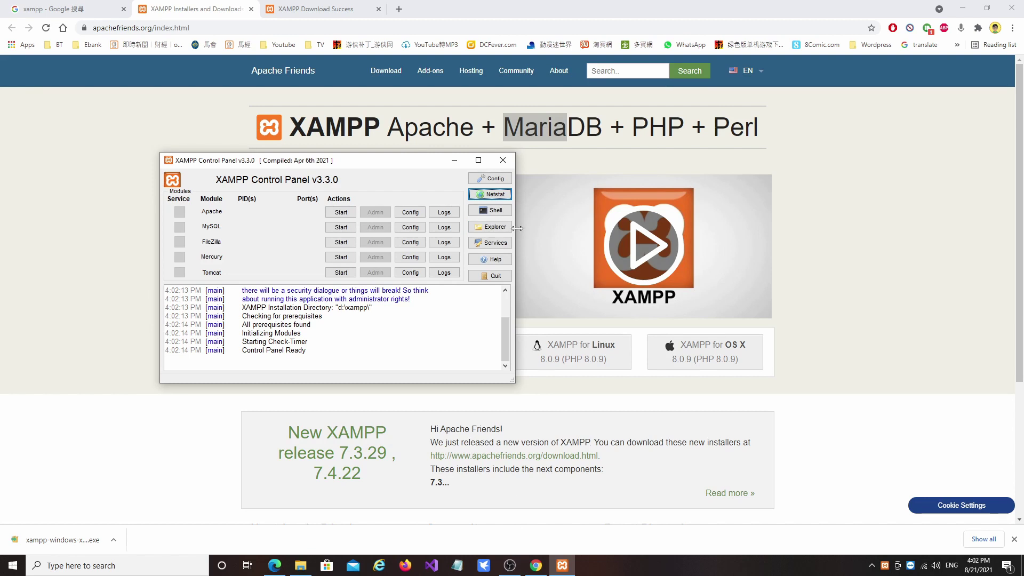
pyautogui.click(509, 566)
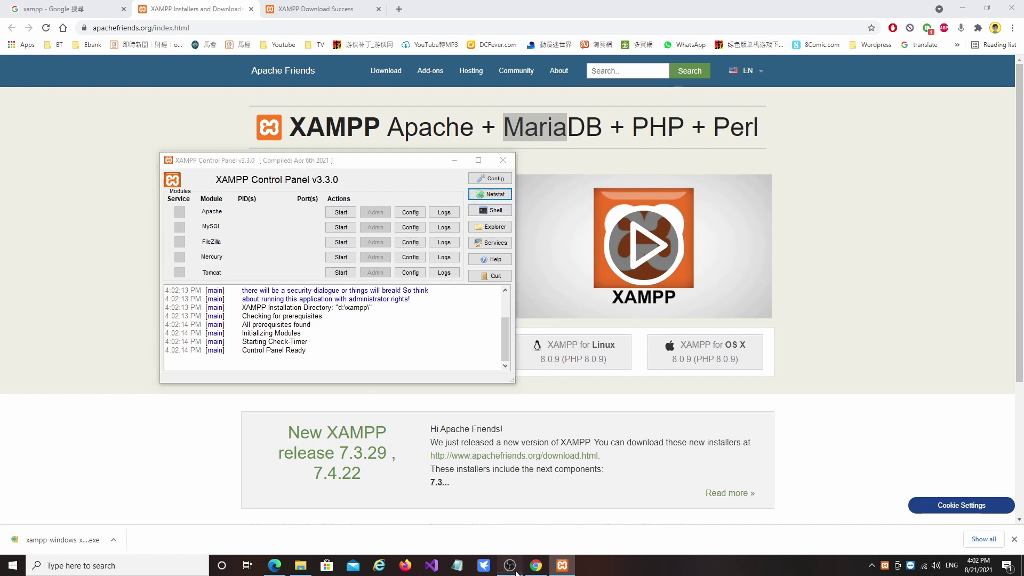